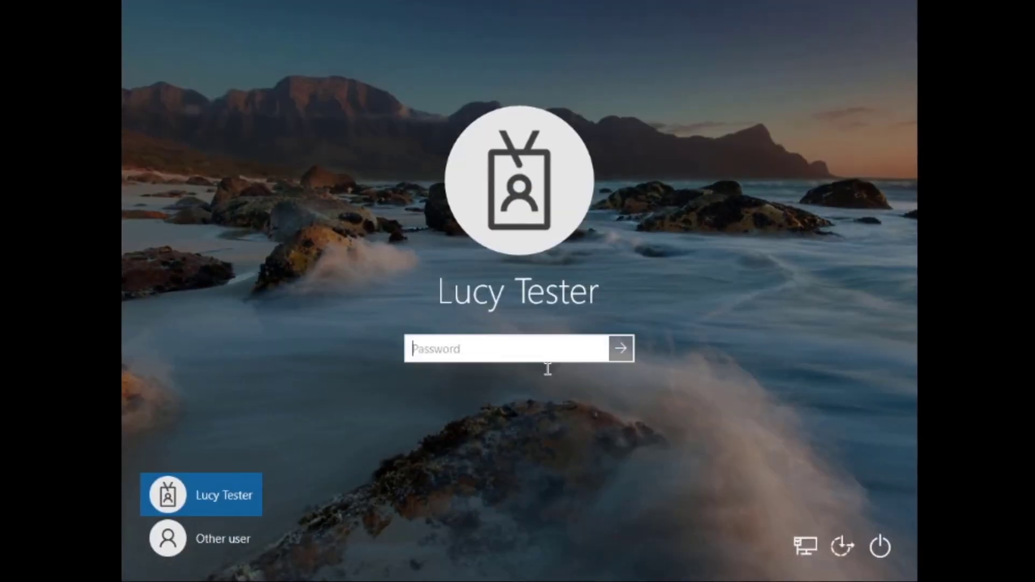
Sign in to the test PC with the account password and close Software Center
{"action": "type", "text": "•••••••••••"}
{"action": "key", "text": "Return"}
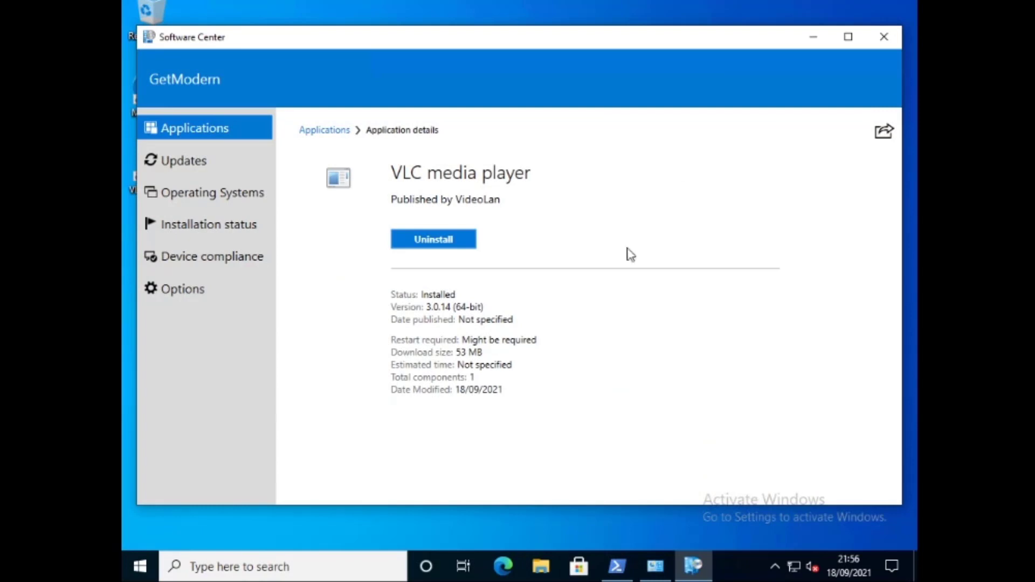
{"action": "left_click", "coordinate": [884, 37]}
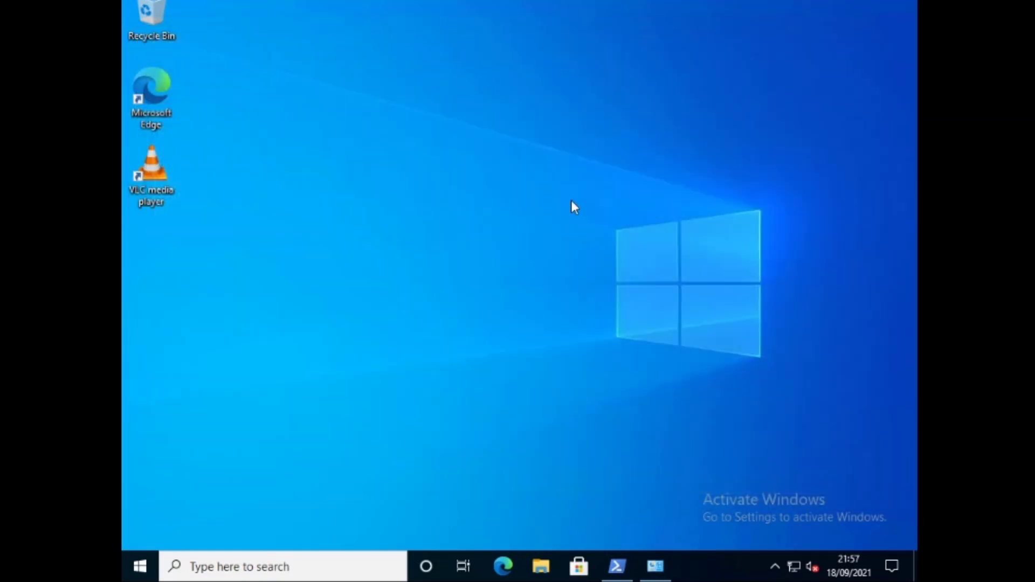
Open Command Prompt from the Start search and enter dsregcmd /status
{"action": "left_click", "coordinate": [141, 566]}
{"action": "type", "text": "cmd"}
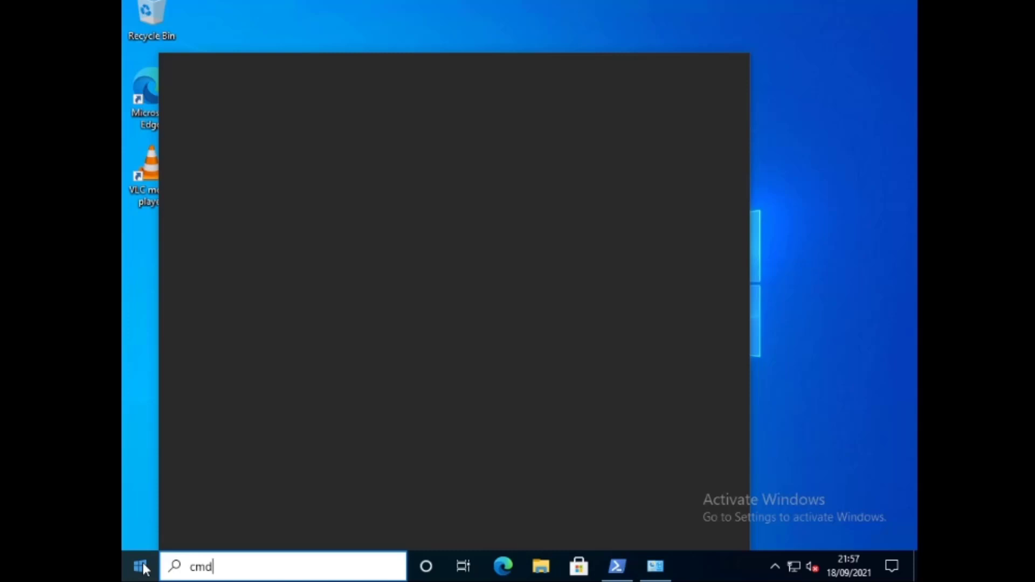
{"action": "key", "text": "Return"}
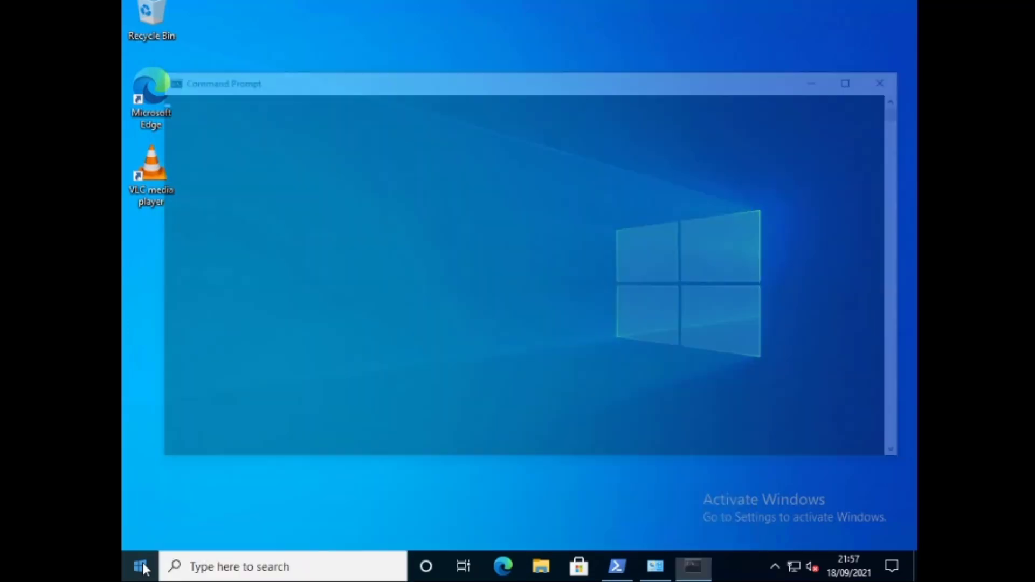
{"action": "type", "text": "dsre"}
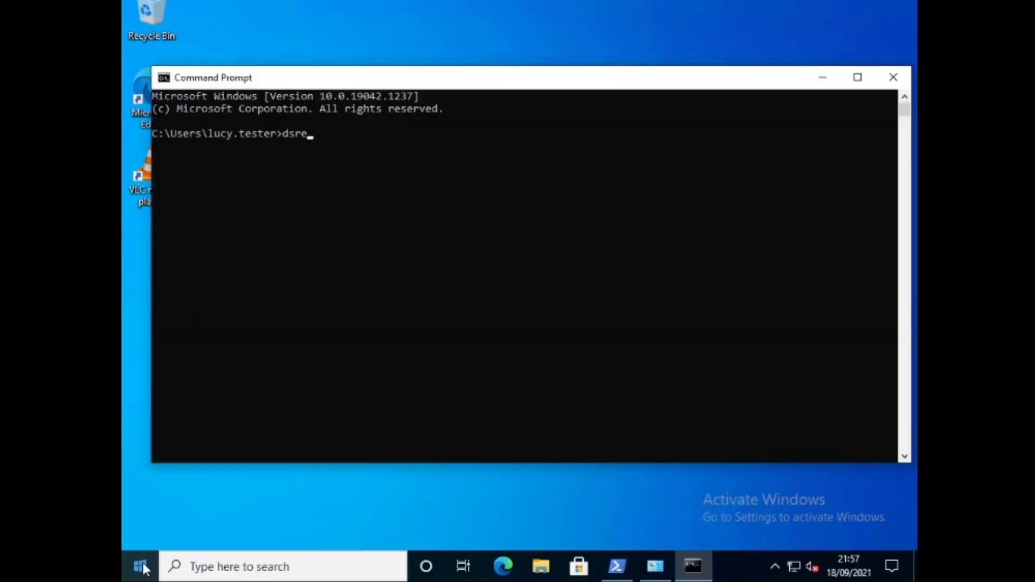
{"action": "type", "text": "gcmd /status"}
Run dsregcmd /status in a maximized console and review the AzureAdJoined and DomainJoined output
{"action": "key", "text": "Return"}
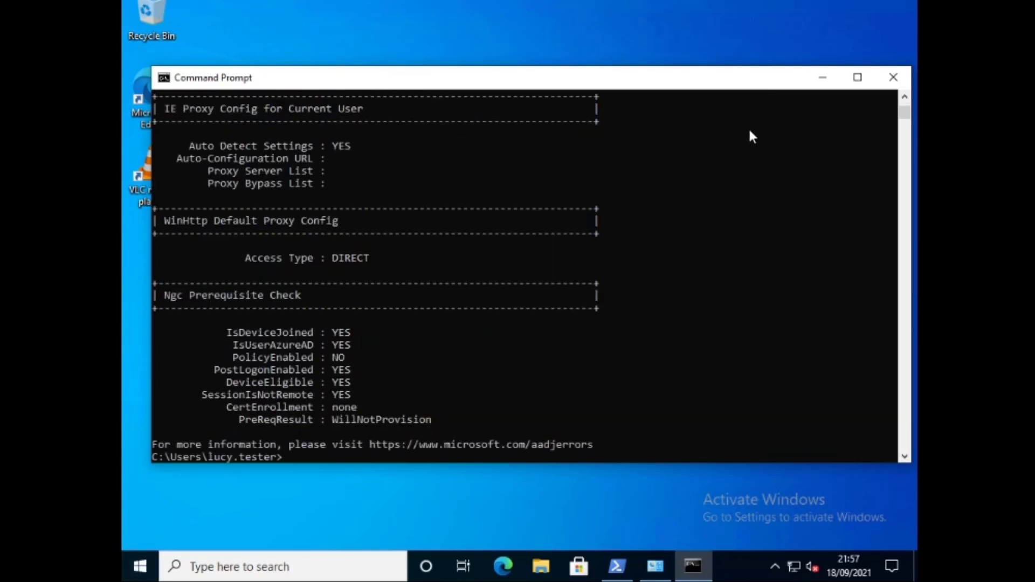
{"action": "double_click", "coordinate": [682, 80]}
{"action": "scroll", "coordinate": [435, 376], "scroll_direction": "up", "scroll_amount": 6}
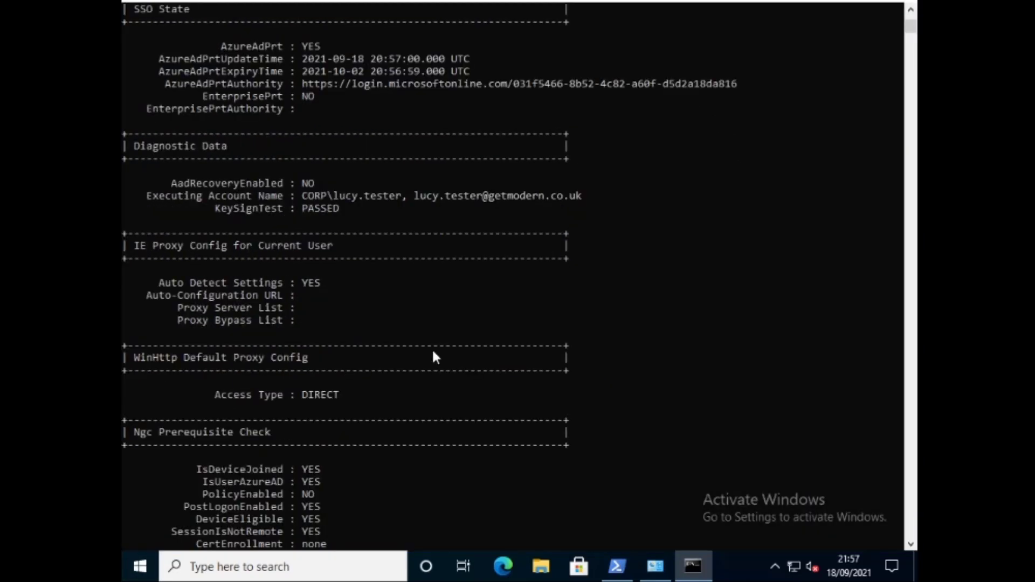
{"action": "scroll", "coordinate": [433, 353], "scroll_direction": "up", "scroll_amount": 13}
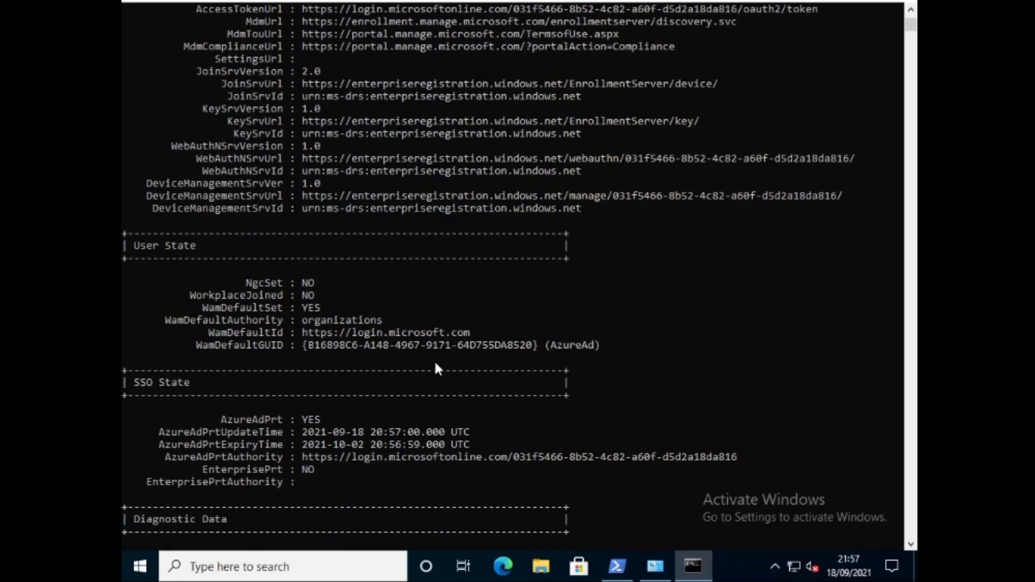
{"action": "scroll", "coordinate": [434, 362], "scroll_direction": "up", "scroll_amount": 9}
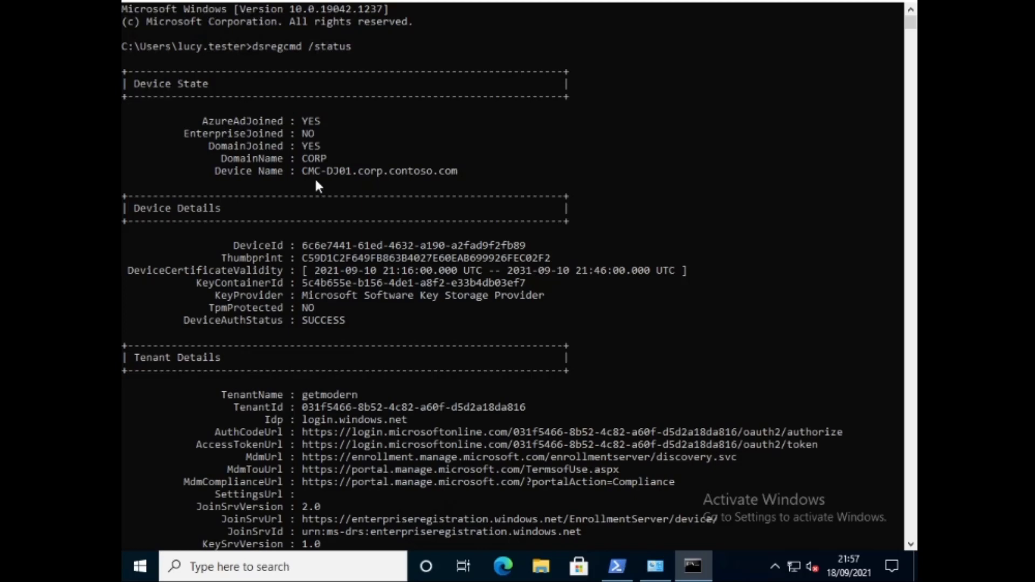
{"action": "scroll", "coordinate": [314, 299], "scroll_direction": "down", "scroll_amount": 10}
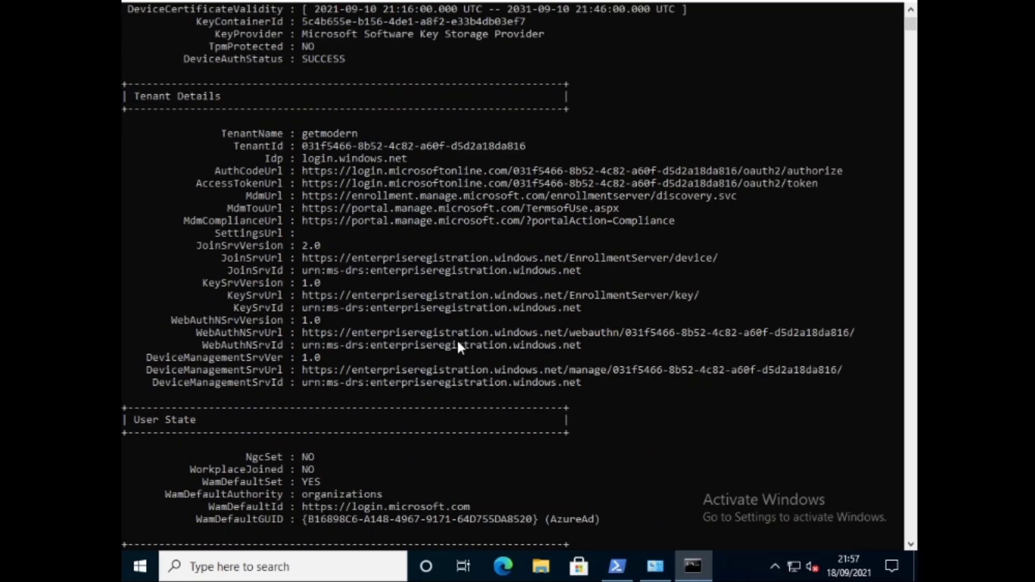
{"action": "scroll", "coordinate": [458, 343], "scroll_direction": "down", "scroll_amount": 10}
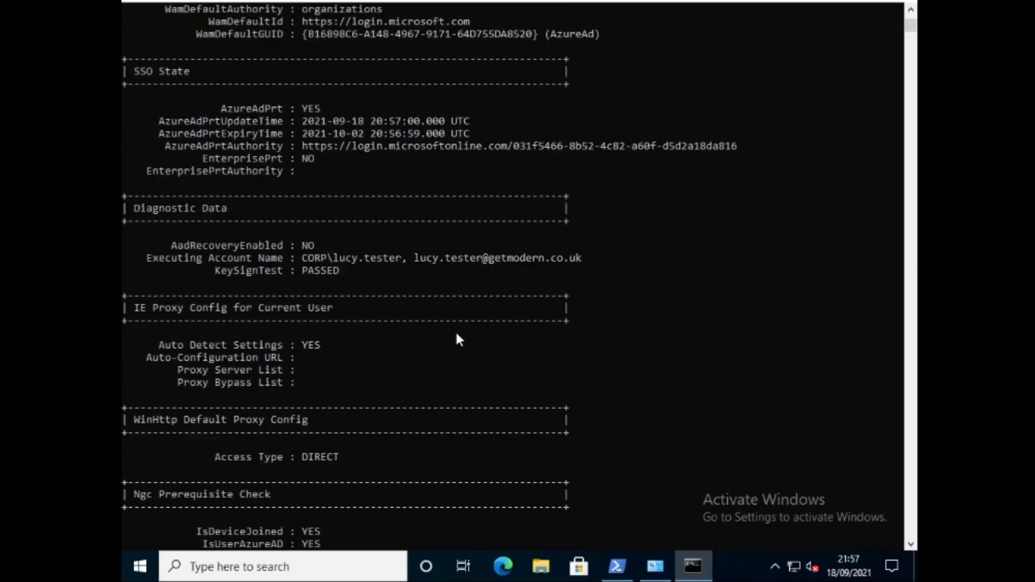
{"action": "scroll", "coordinate": [448, 313], "scroll_direction": "down", "scroll_amount": 10}
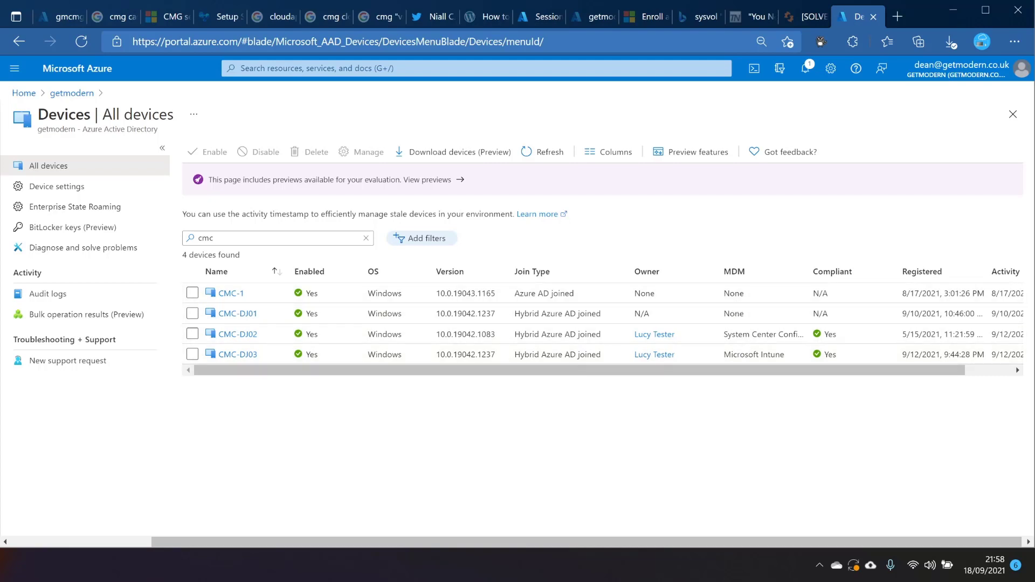
{"action": "key", "text": "alt+Tab"}
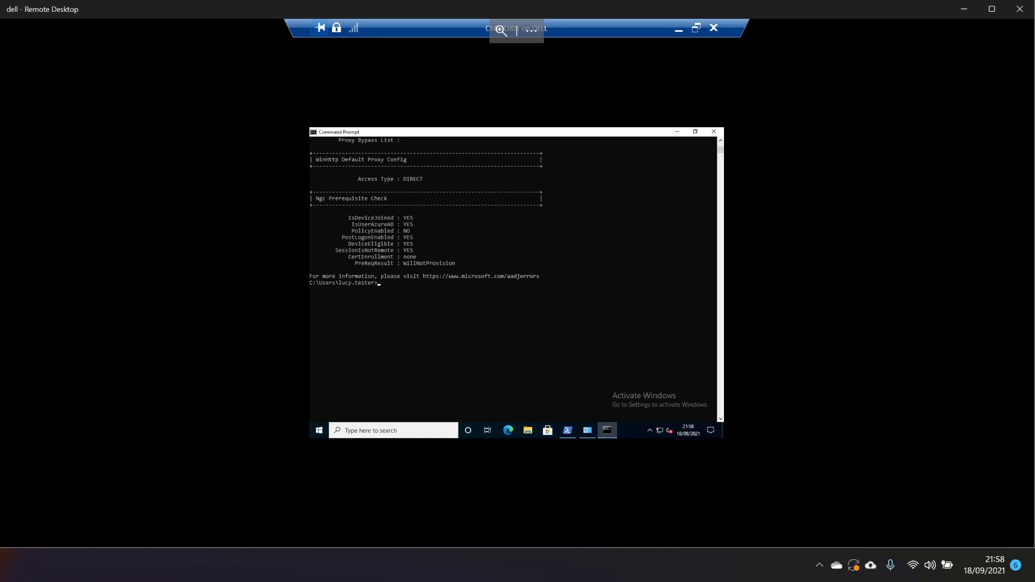
{"action": "key", "text": "alt+Tab"}
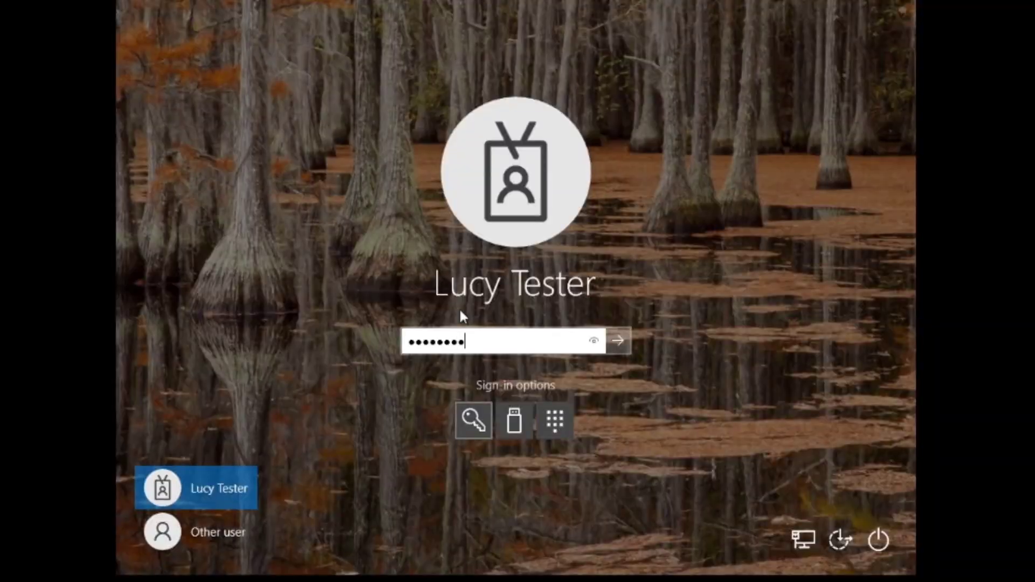
Sign in, close Windows Update and Control Panel, and highlight Co-management capabilities value 239
{"action": "key", "text": "Return"}
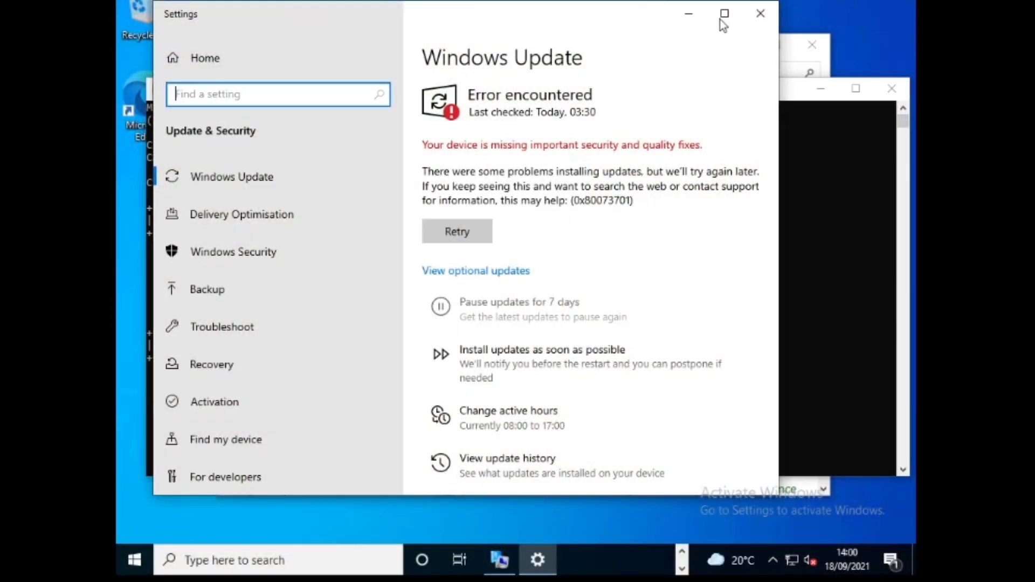
{"action": "left_click", "coordinate": [757, 22]}
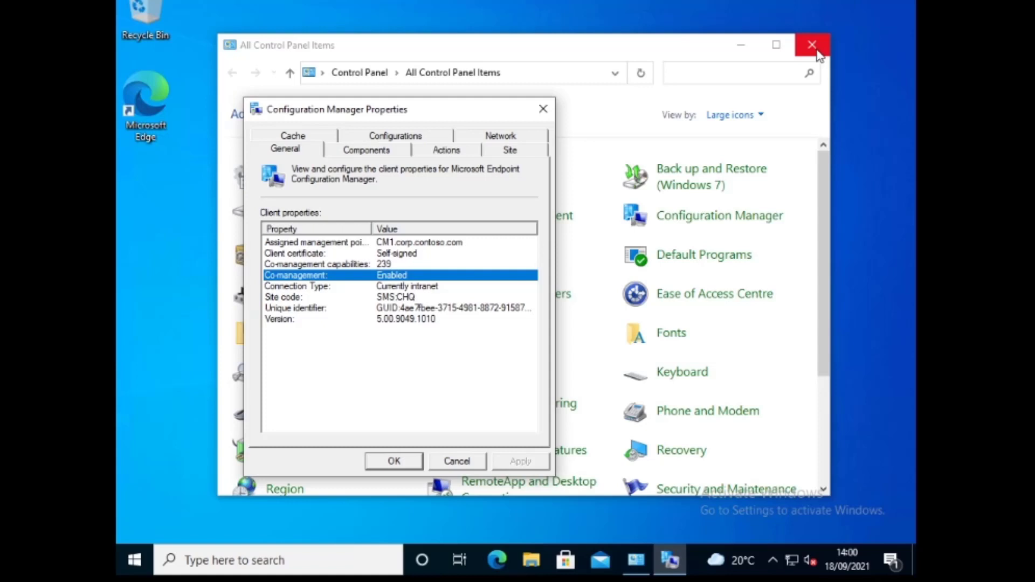
{"action": "key", "text": "alt+F4"}
{"action": "left_click_drag", "start_coordinate": [442, 109], "coordinate": [468, 92]}
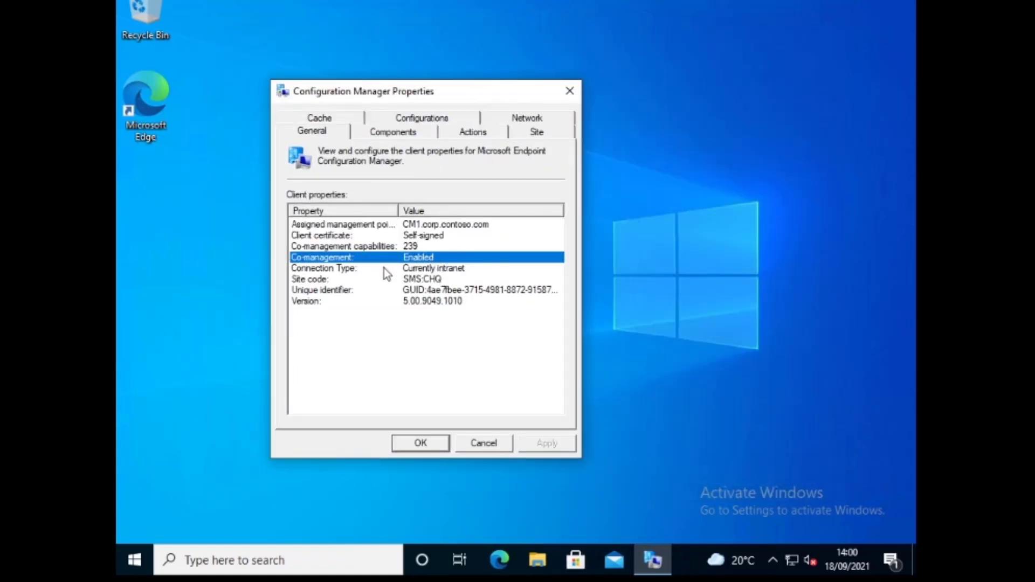
{"action": "left_click", "coordinate": [416, 244]}
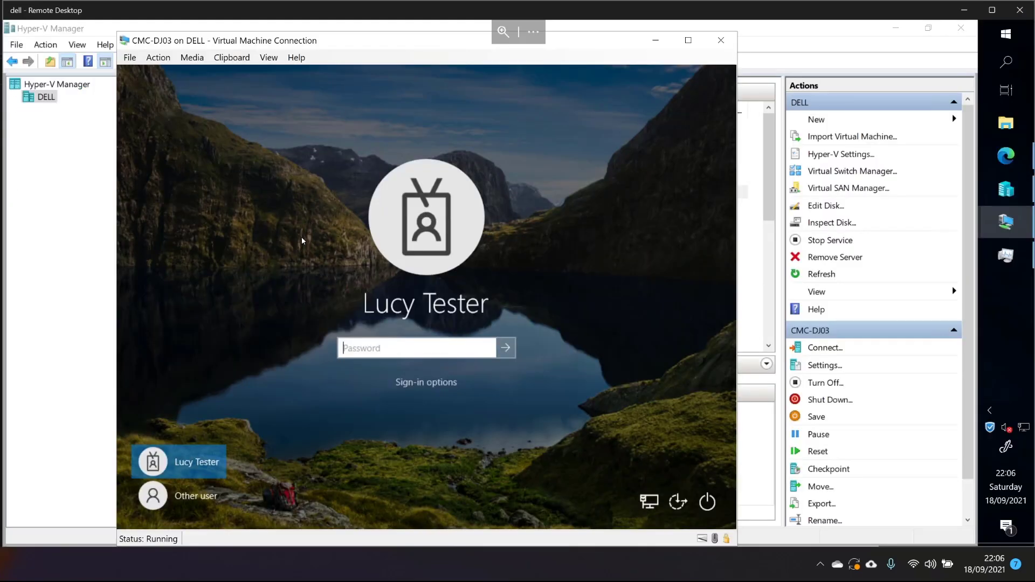
Sign in to CMC-DJ03 with the account password and close Task Manager
{"action": "type", "text": "***********"}
{"action": "key", "text": "Return"}
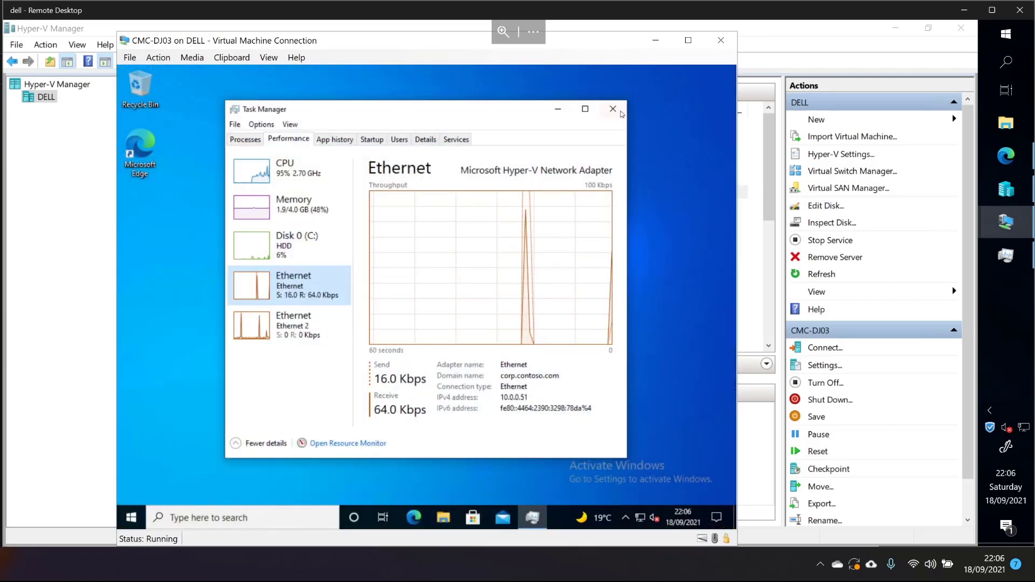
{"action": "left_click", "coordinate": [613, 110]}
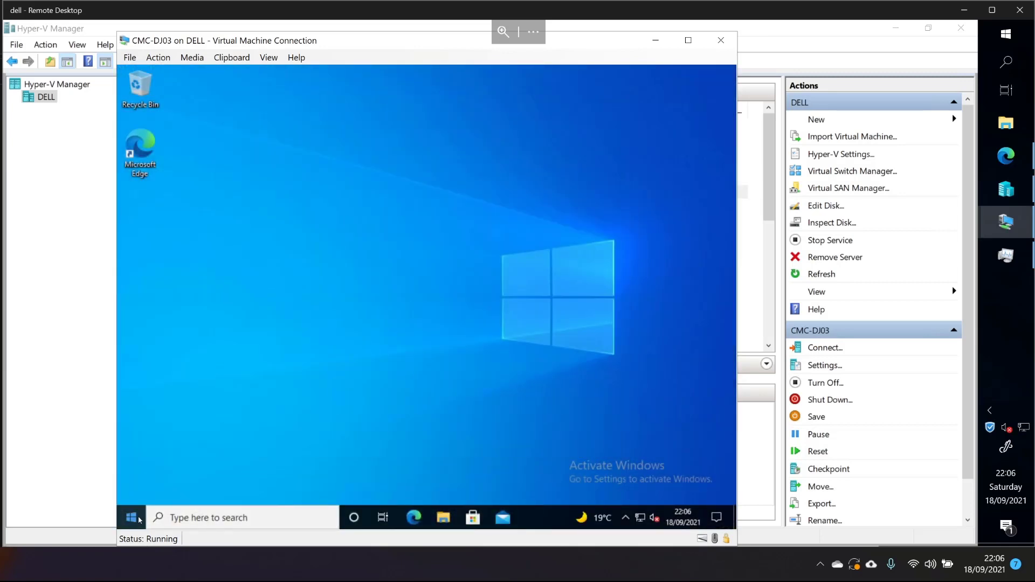
Search the Start menu for 'accounts' and open the Email & accounts settings
{"action": "left_click", "coordinate": [132, 517]}
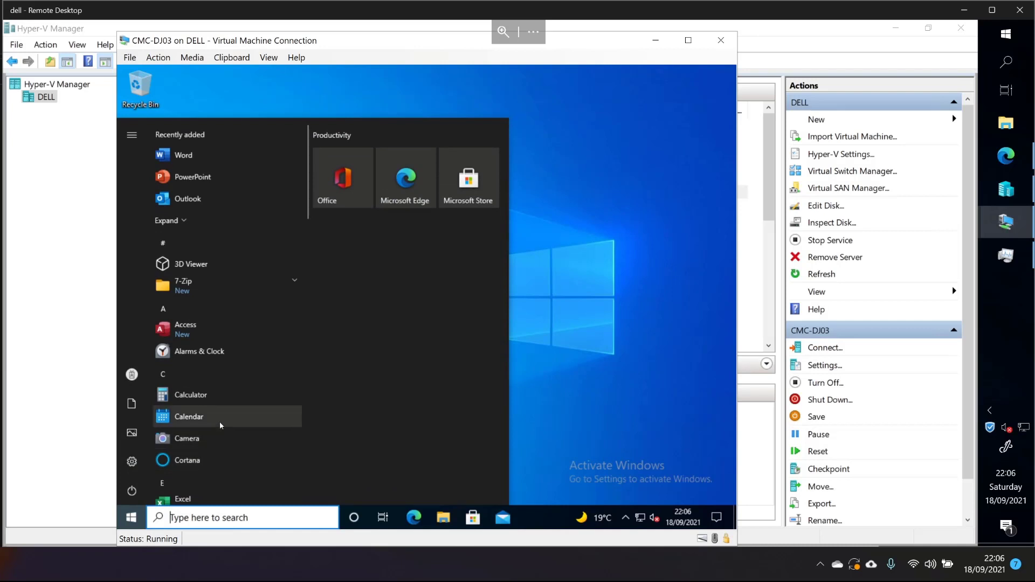
{"action": "type", "text": "cont"}
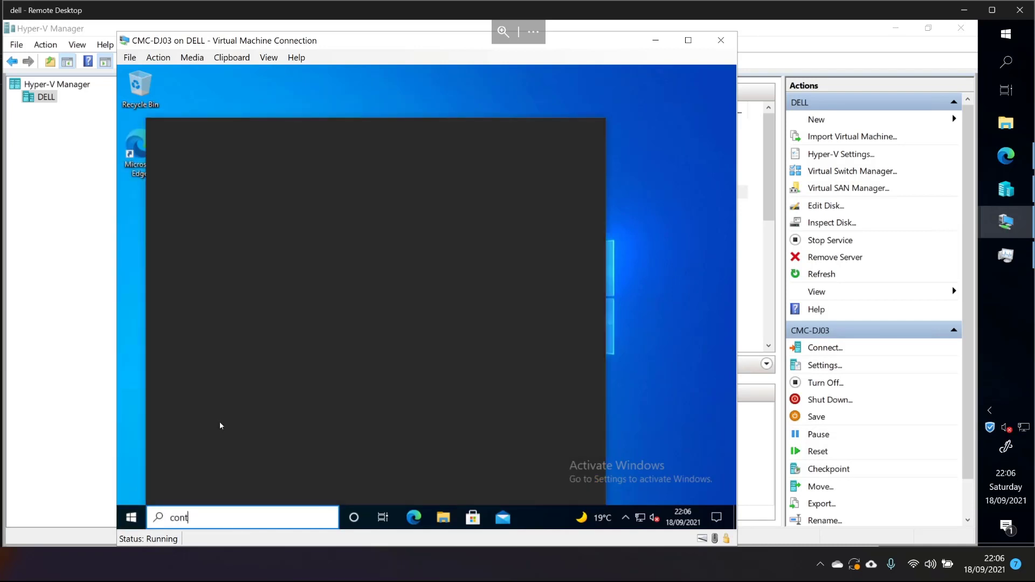
{"action": "type", "text": "rol"}
{"action": "key", "text": "ctrl+a"}
{"action": "type", "text": "ac"}
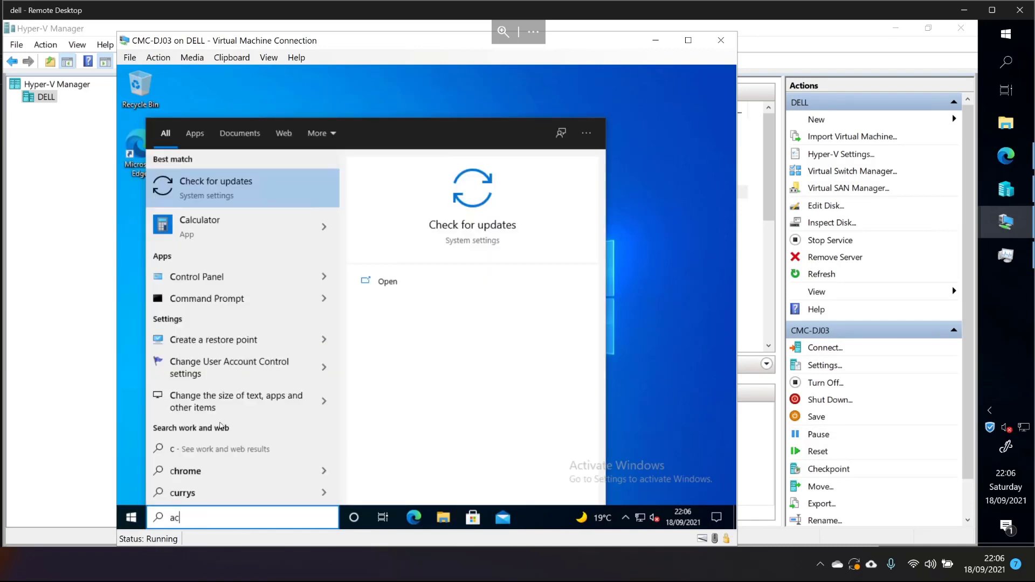
{"action": "type", "text": "counts"}
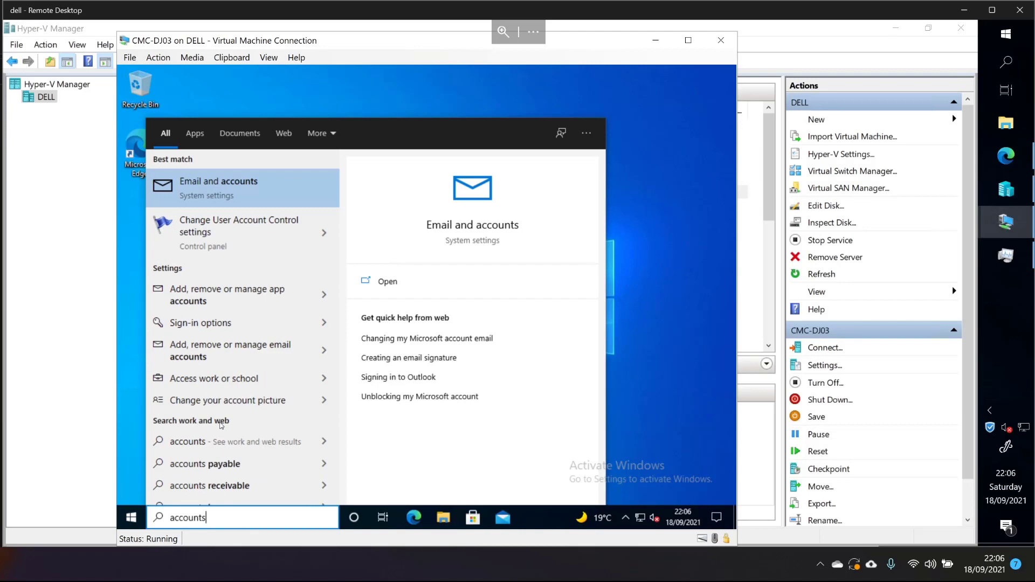
{"action": "key", "text": "Return"}
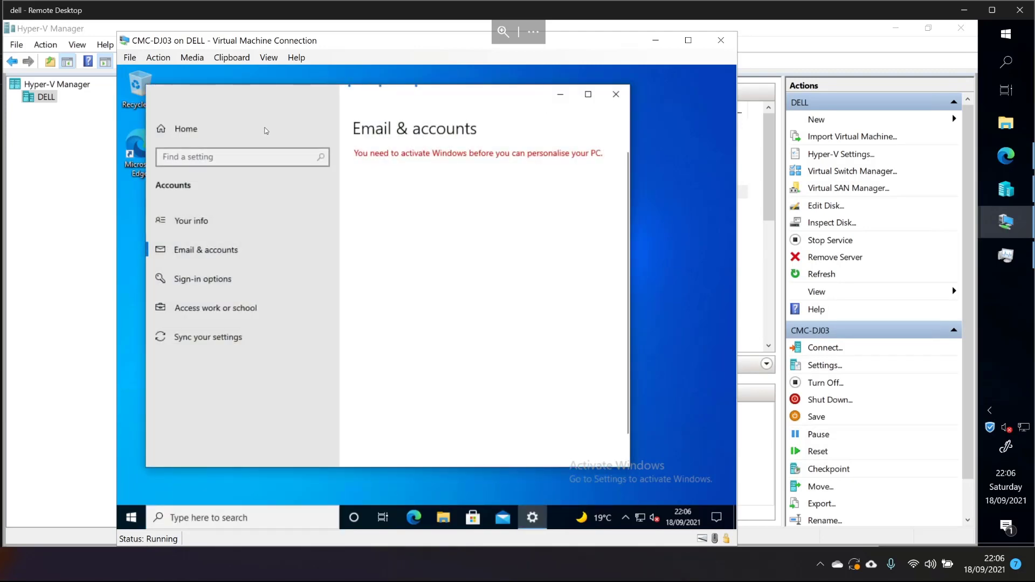
Open the CORP AD domain connection's Info under Access work or school to view its managed policies
{"action": "left_click", "coordinate": [248, 319]}
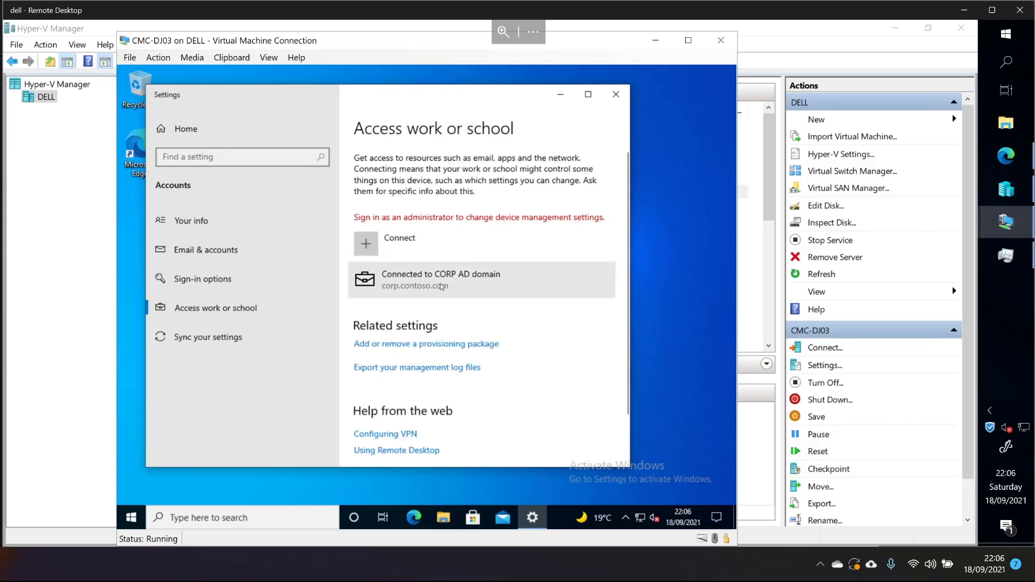
{"action": "left_click", "coordinate": [441, 286]}
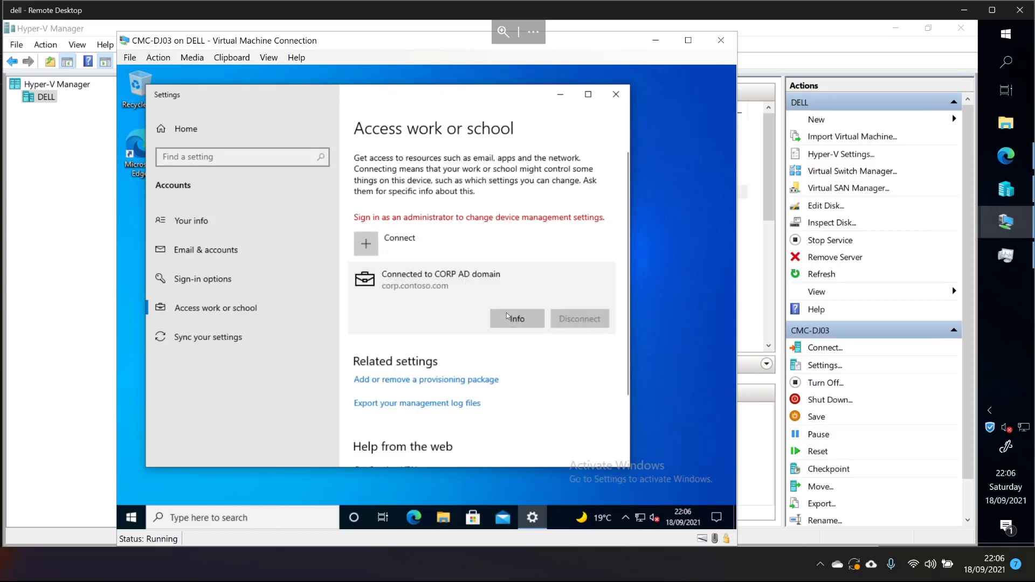
{"action": "left_click", "coordinate": [521, 320]}
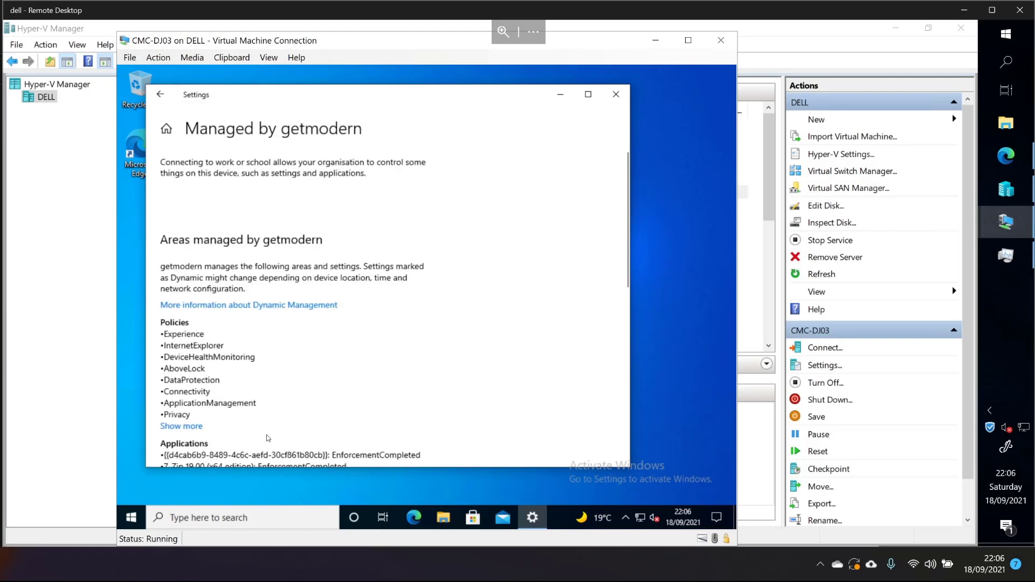
{"action": "scroll", "coordinate": [284, 422], "scroll_direction": "down", "scroll_amount": 3}
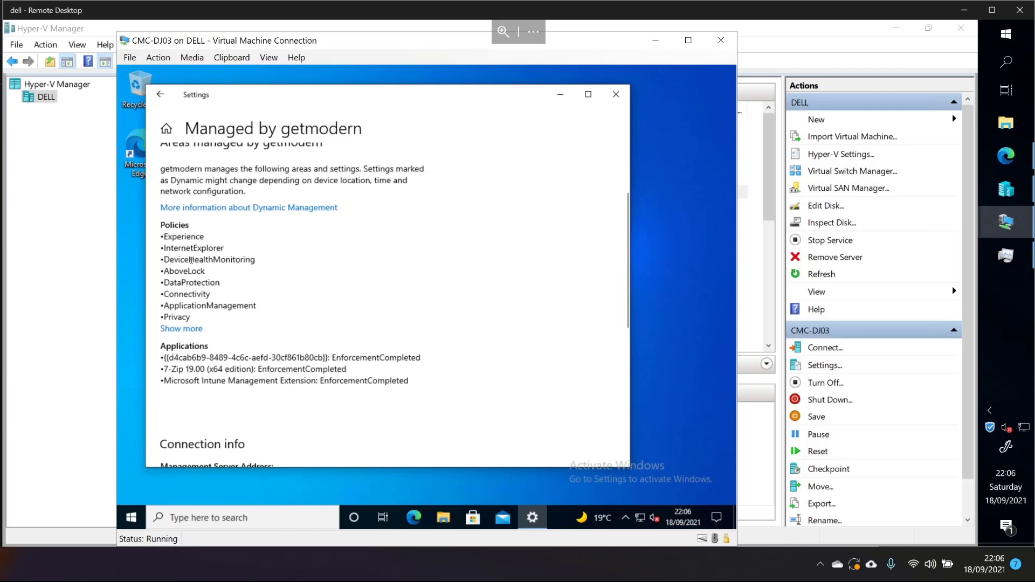